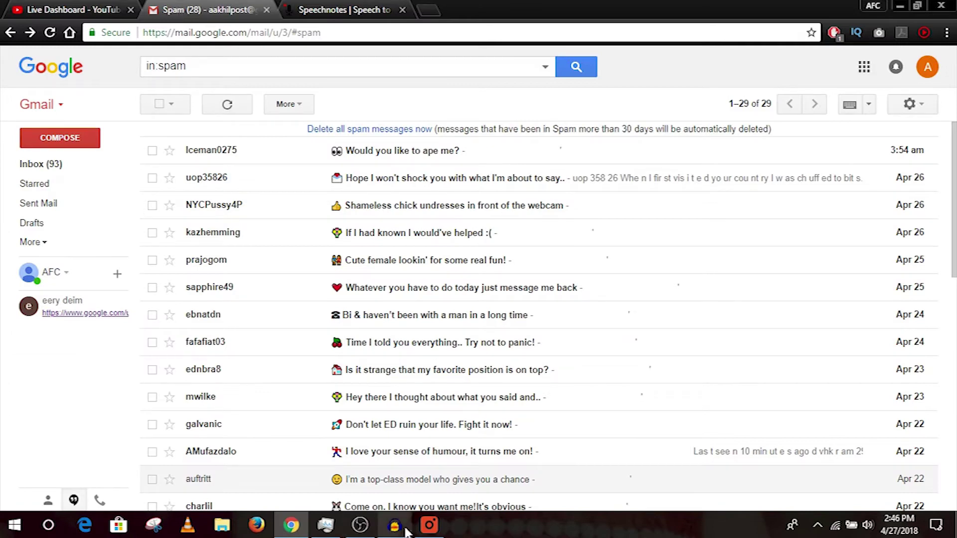
# Step: Bring OBS forward and cancel the Window Capture properties dialog without changes
pyautogui.click(379, 529)
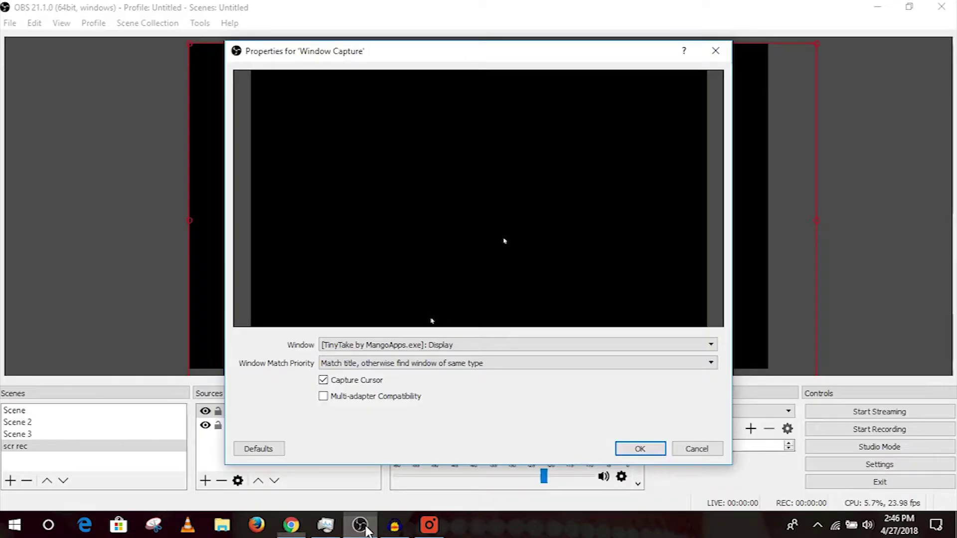
pyautogui.click(473, 345)
pyautogui.click(639, 449)
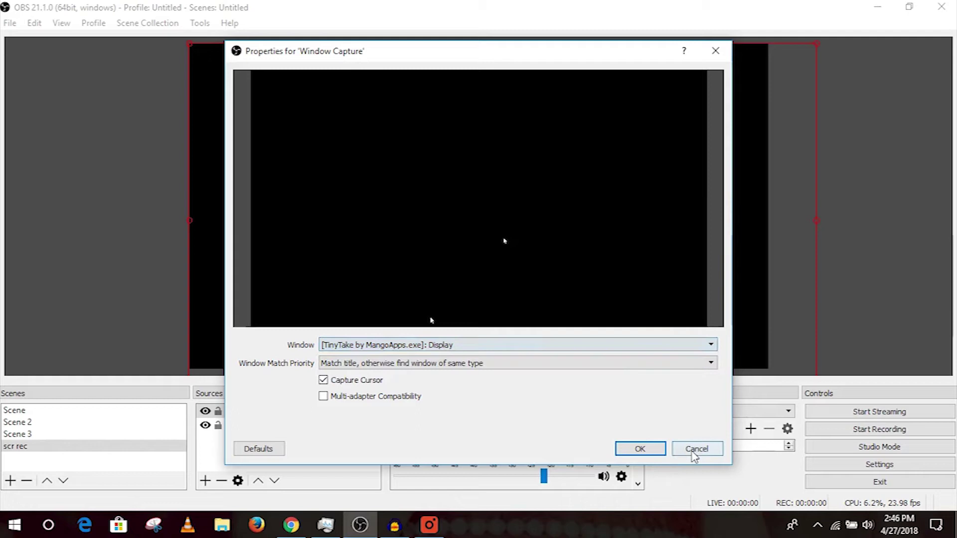
pyautogui.click(696, 448)
# Step: Remove the existing Window Capture source from the scene
pyautogui.click(253, 412)
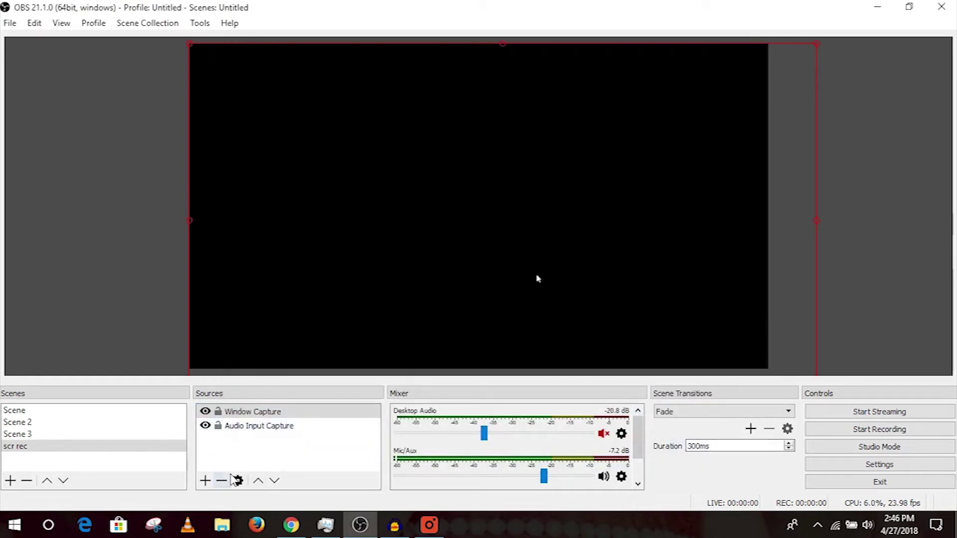
pyautogui.click(222, 481)
pyautogui.click(508, 279)
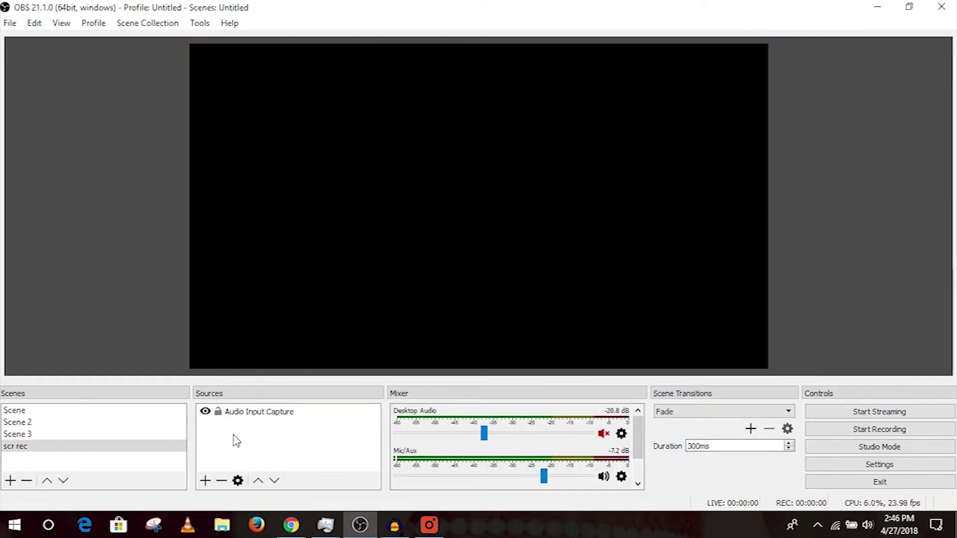
# Step: Add a new Window Capture source targeting the Chrome Gmail window
pyautogui.click(206, 481)
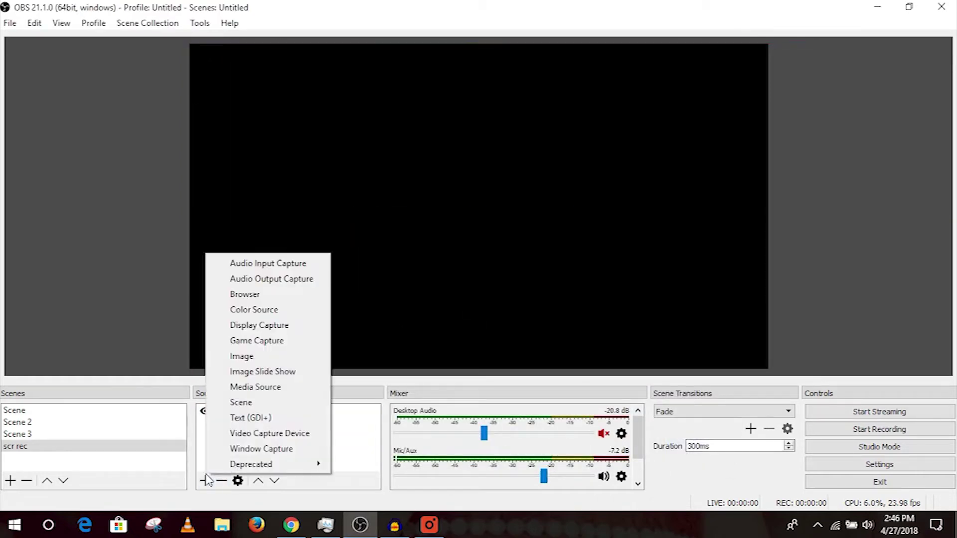
pyautogui.click(234, 449)
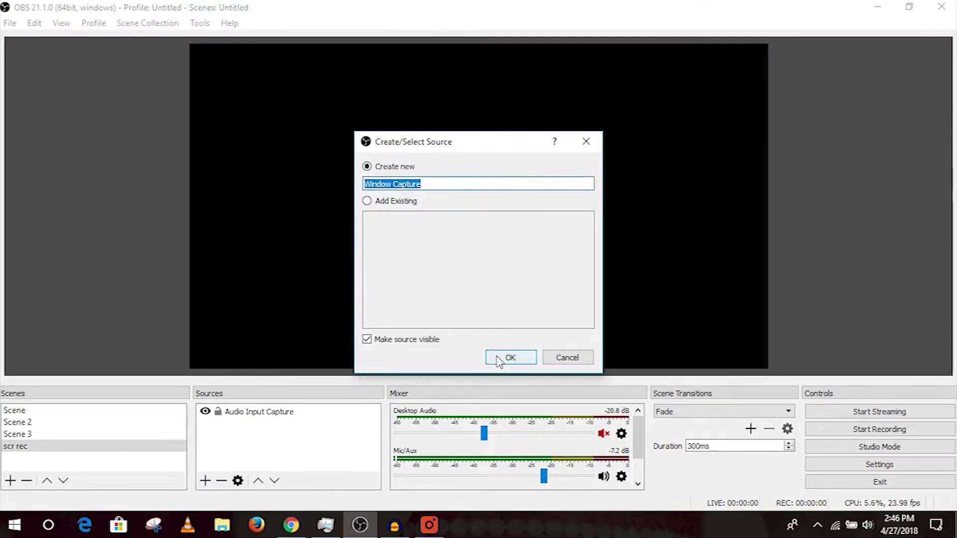
pyautogui.click(510, 357)
pyautogui.click(562, 345)
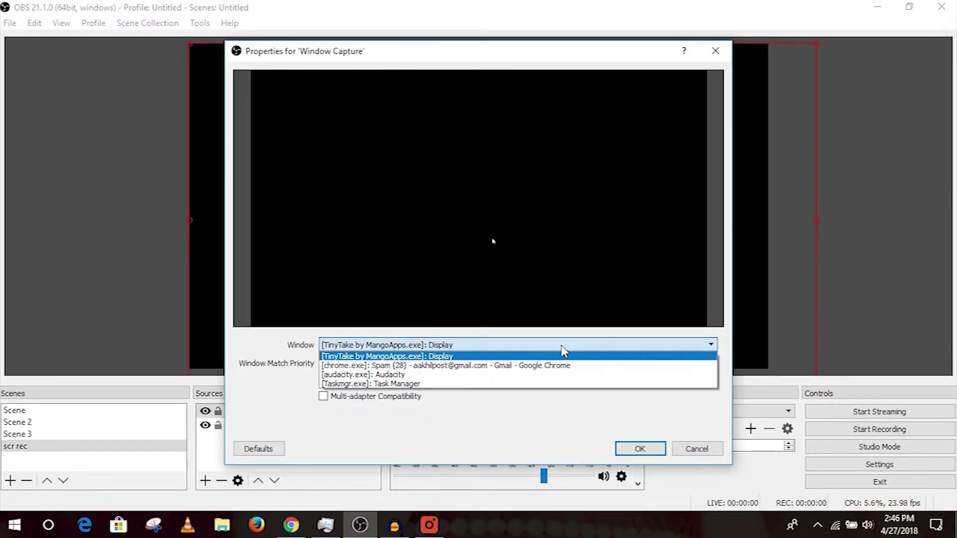
pyautogui.click(523, 365)
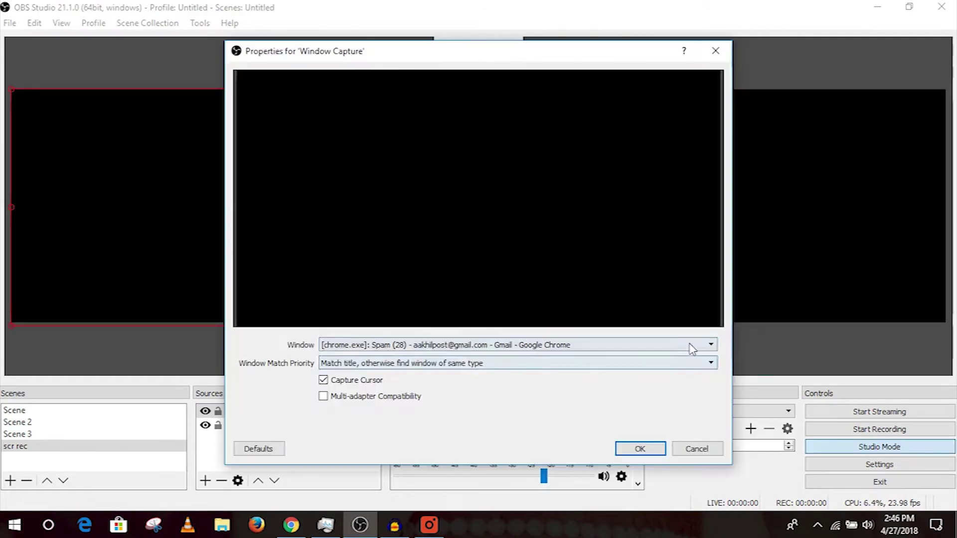
# Step: Retarget the capture from Audacity to Task Manager, enlarge it, and return to Chrome
pyautogui.click(691, 346)
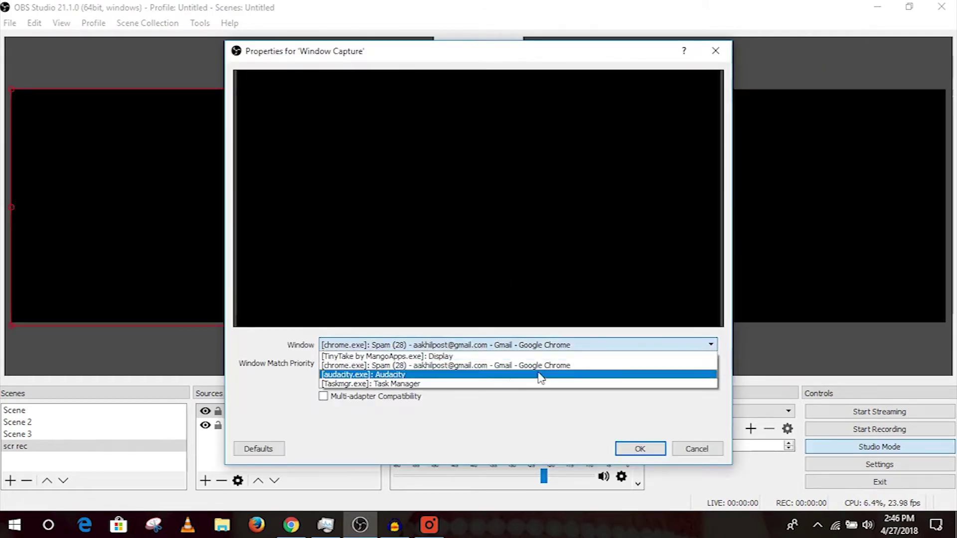
pyautogui.click(511, 376)
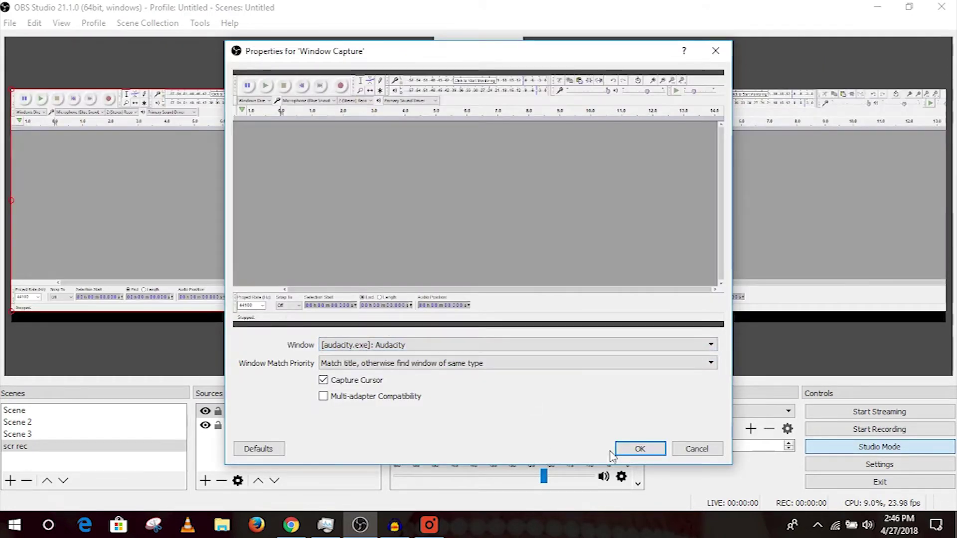
pyautogui.click(637, 448)
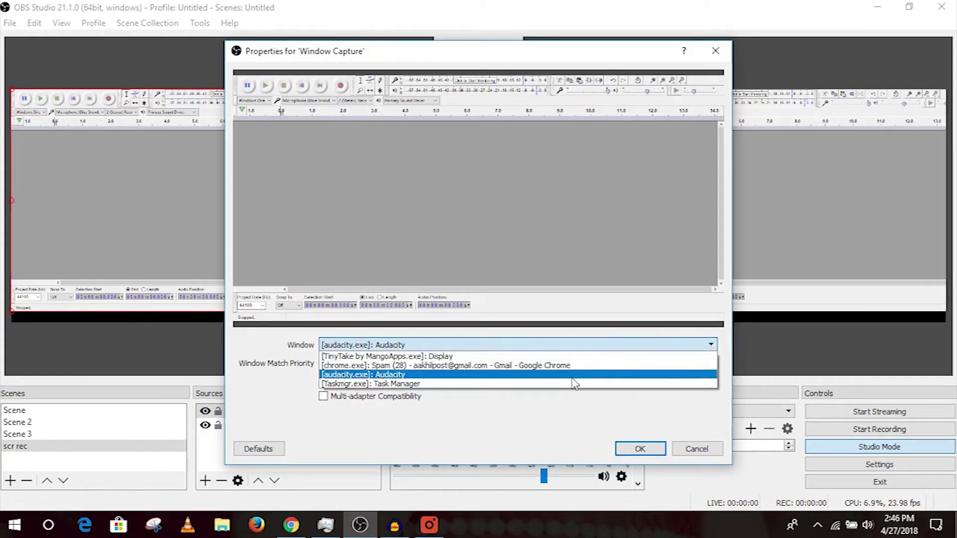
pyautogui.click(566, 384)
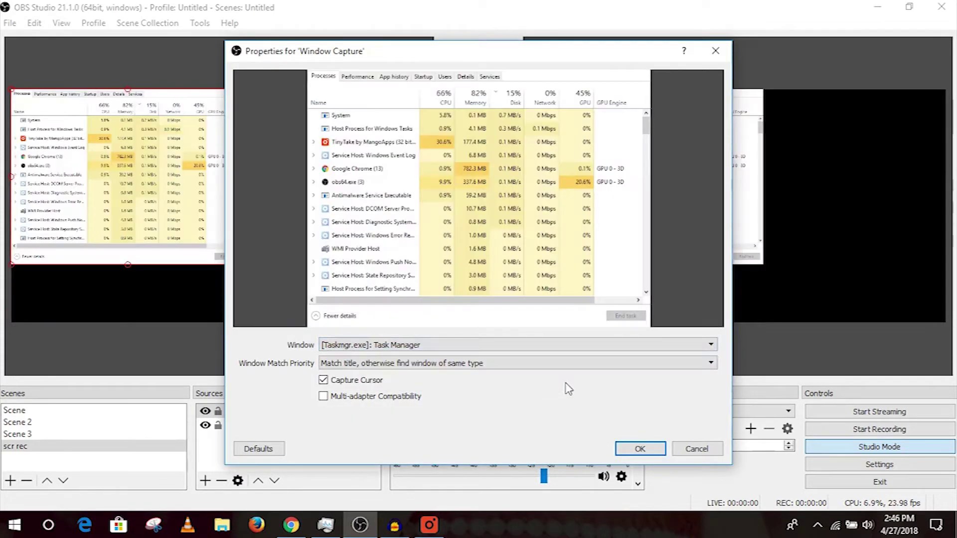
pyautogui.click(639, 449)
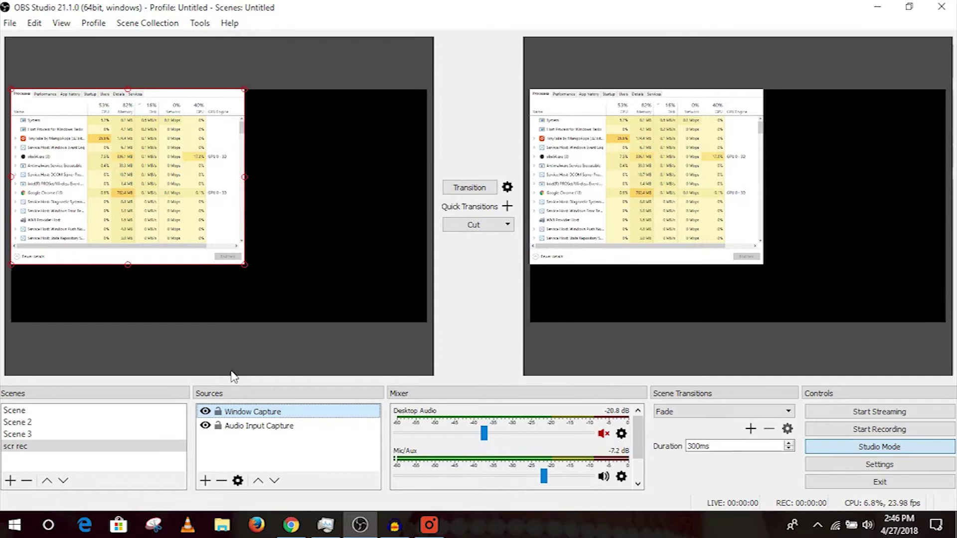
pyautogui.moveTo(248, 267); pyautogui.dragTo(330, 300)
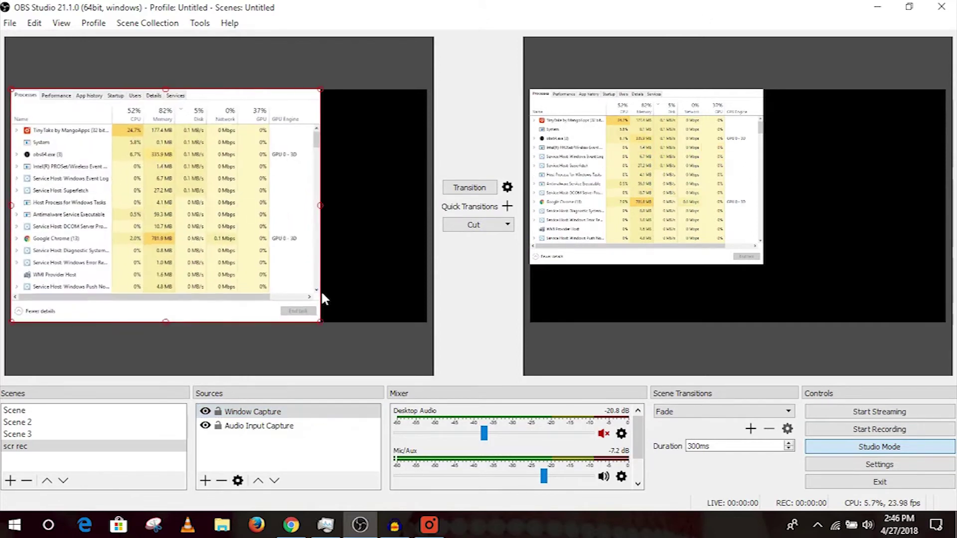
pyautogui.click(290, 523)
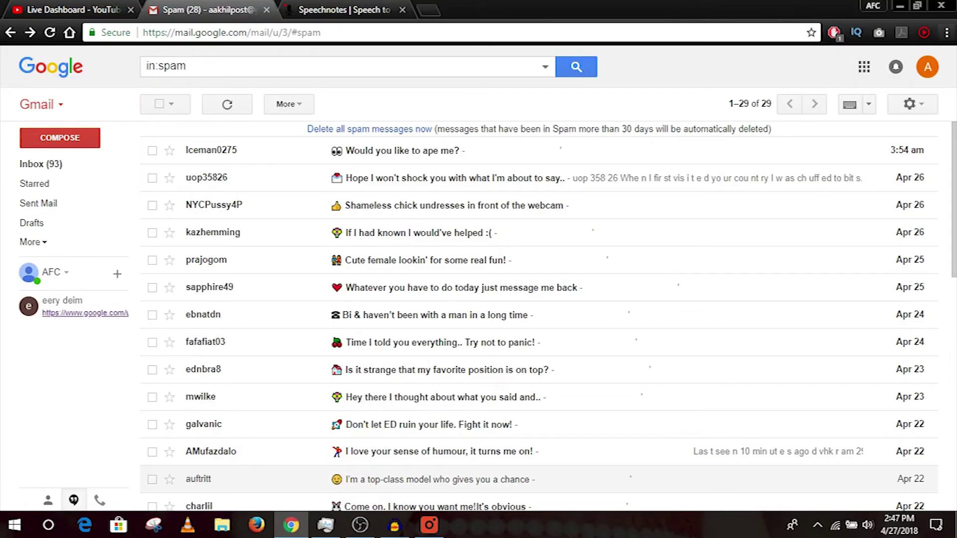
# Step: Disable 'Use hardware acceleration when available' under Advanced > System, then Alt+Tab to Audacity
pyautogui.click(947, 32)
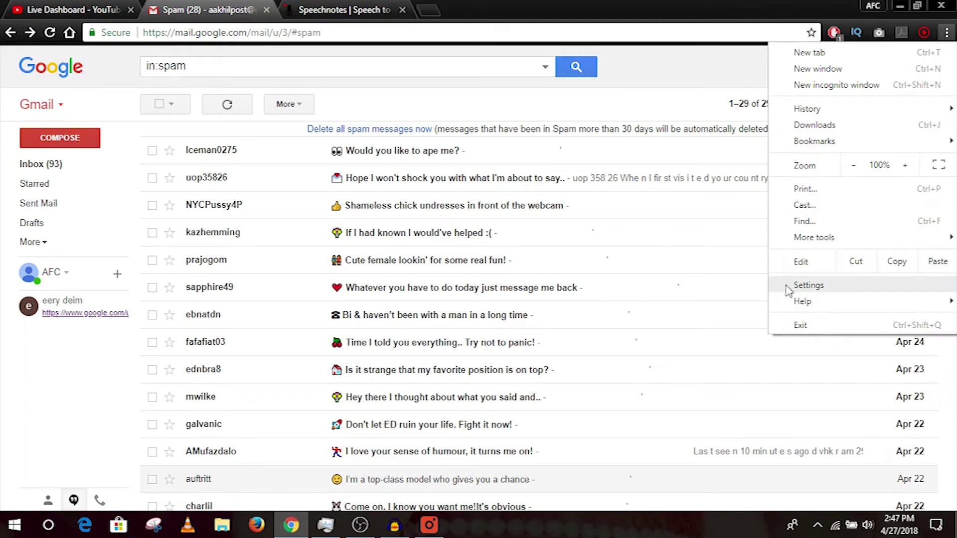
pyautogui.click(808, 284)
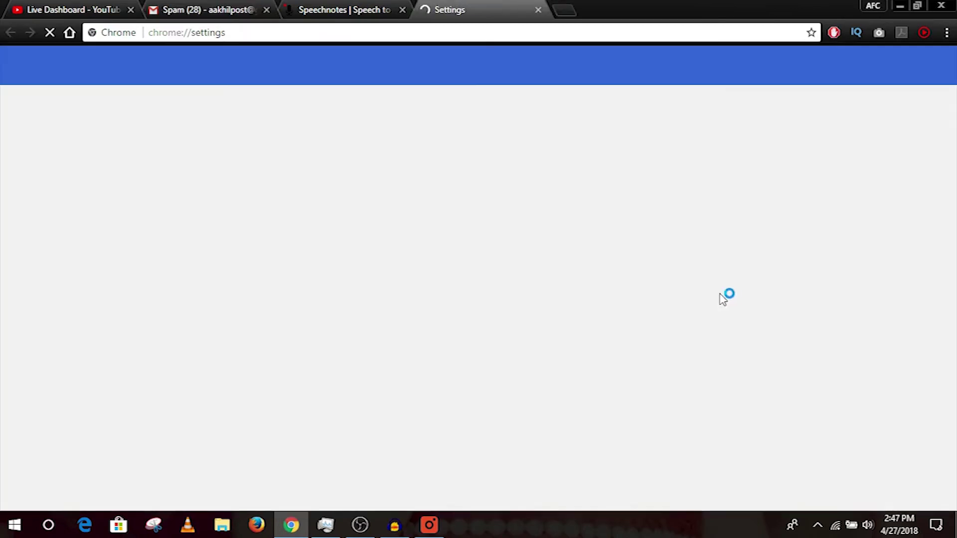
pyautogui.scroll(-5, 523, 303)
pyautogui.scroll(-3, 515, 307)
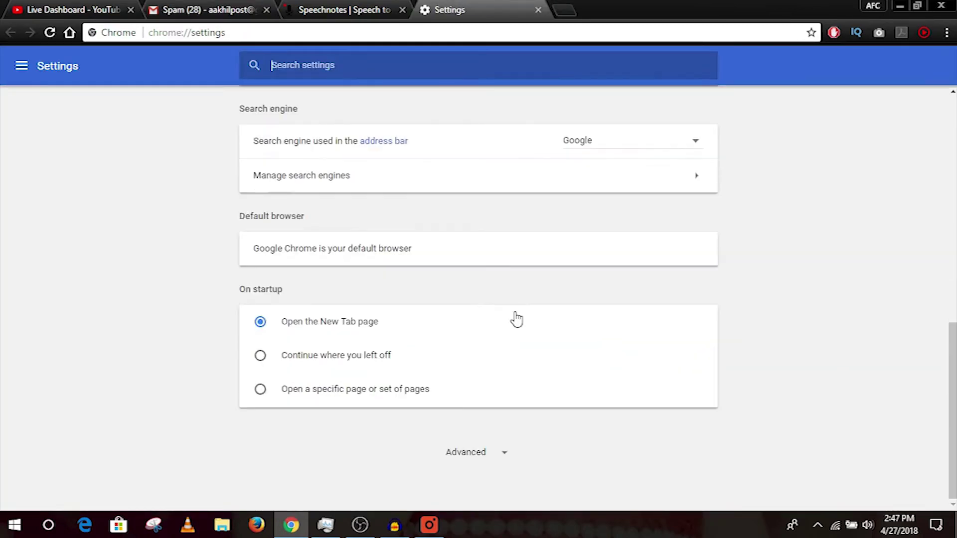
pyautogui.click(469, 453)
pyautogui.scroll(-5, 468, 455)
pyautogui.scroll(-3, 469, 454)
pyautogui.scroll(-1, 469, 454)
pyautogui.scroll(-3, 466, 454)
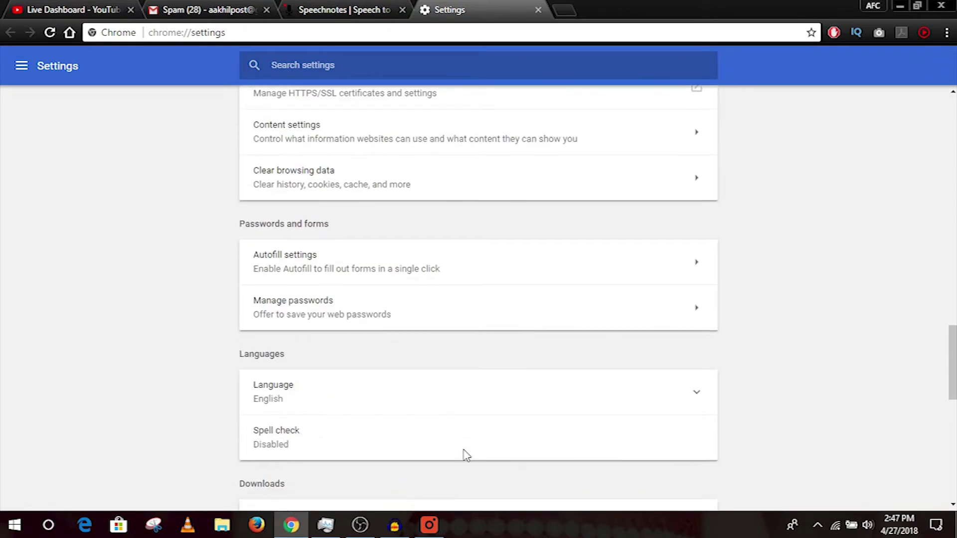
pyautogui.scroll(-3, 466, 455)
pyautogui.scroll(-3, 469, 455)
pyautogui.scroll(-1, 469, 456)
pyautogui.scroll(-1, 469, 455)
pyautogui.scroll(-2, 469, 455)
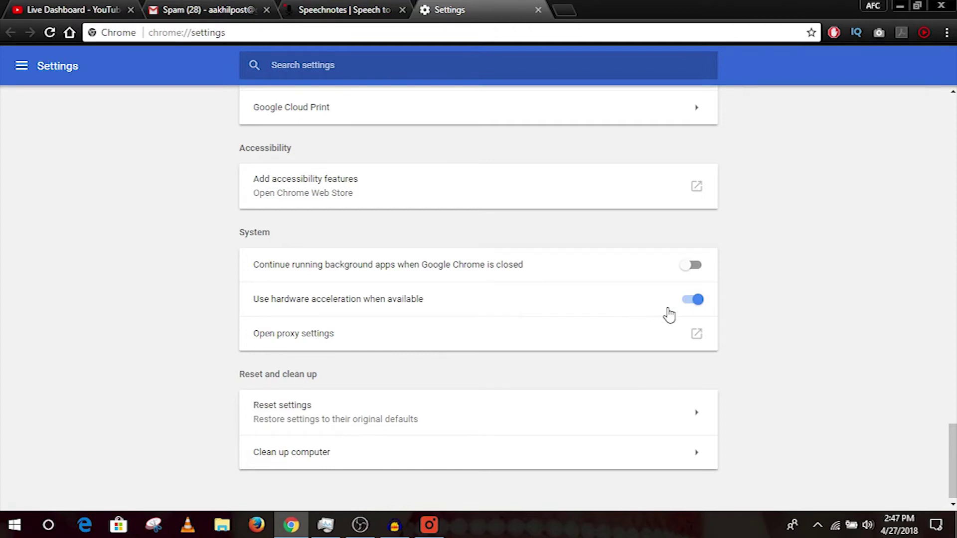
pyautogui.click(693, 302)
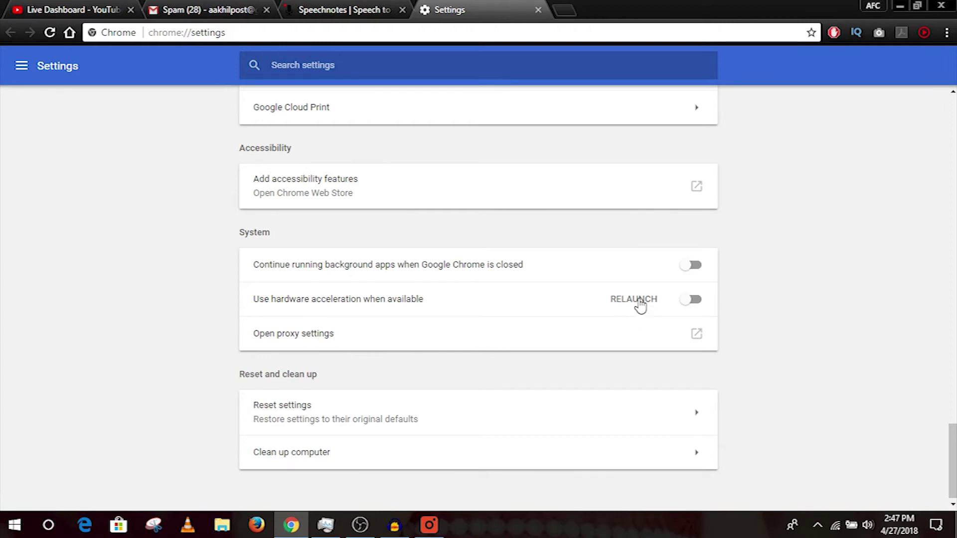
pyautogui.hotkey('alt', 'Tab')
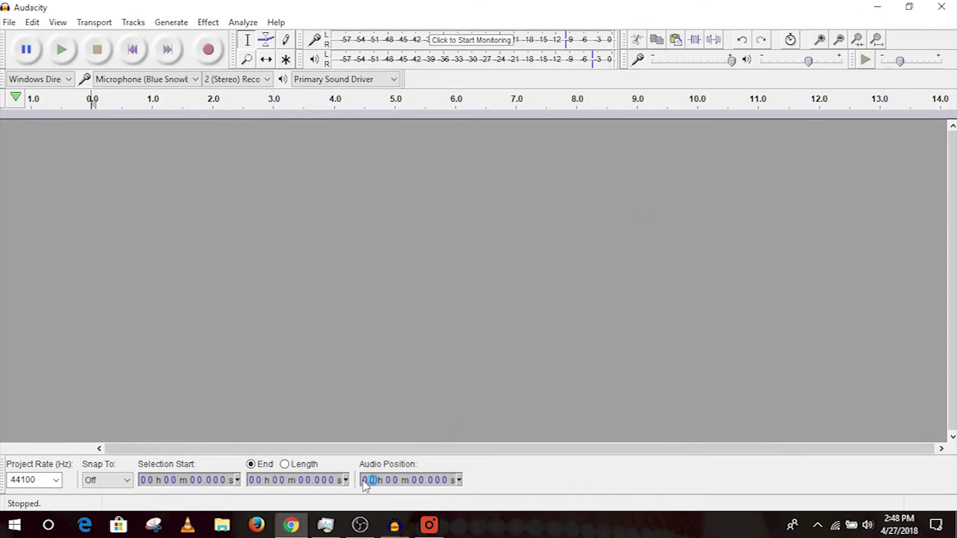
# Step: Point Window Capture at the chrome://settings window and turn off Studio Mode
pyautogui.click(359, 525)
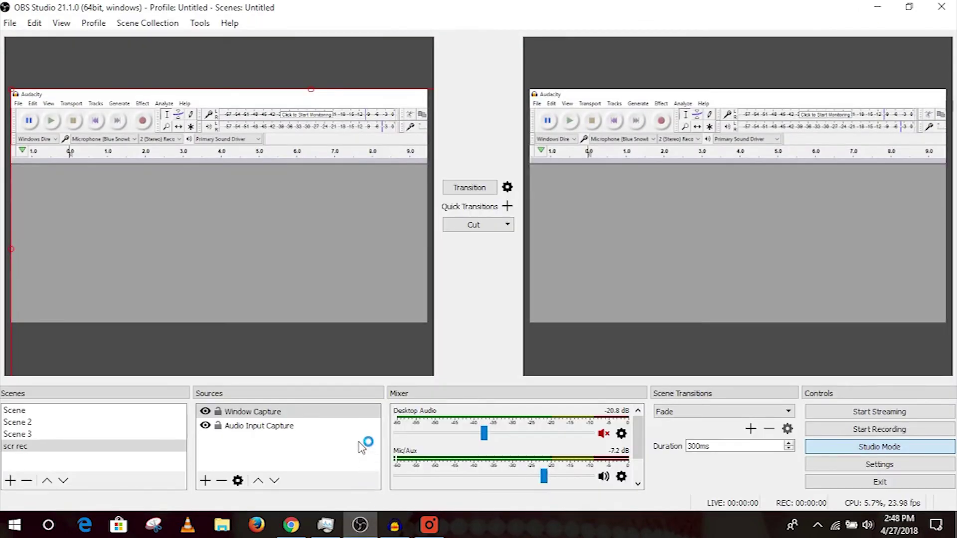
pyautogui.click(254, 412)
pyautogui.doubleClick(254, 411)
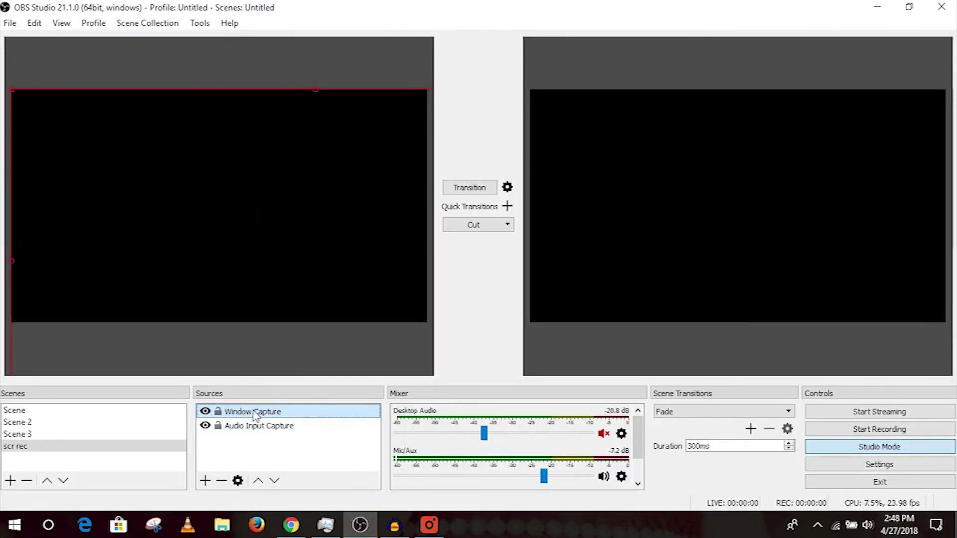
pyautogui.click(657, 345)
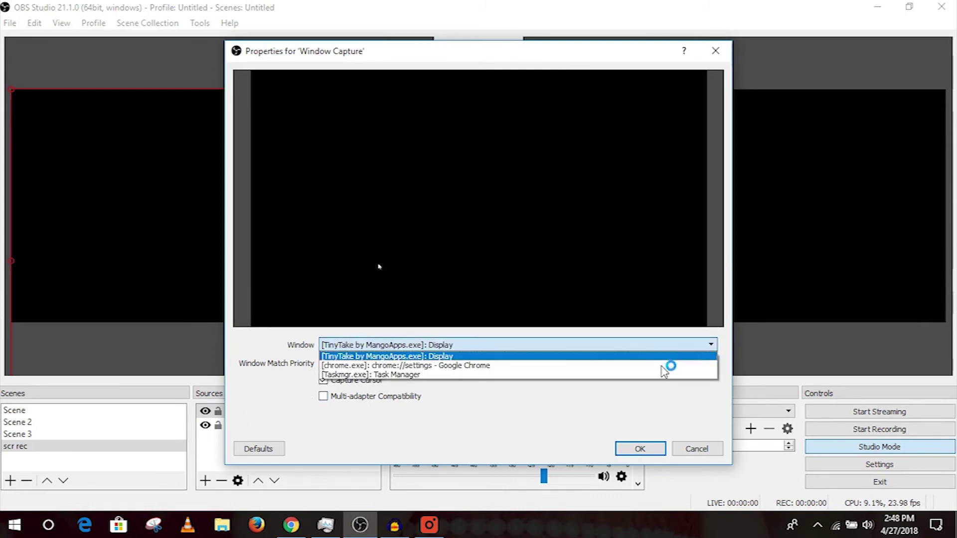
pyautogui.click(658, 364)
pyautogui.click(639, 449)
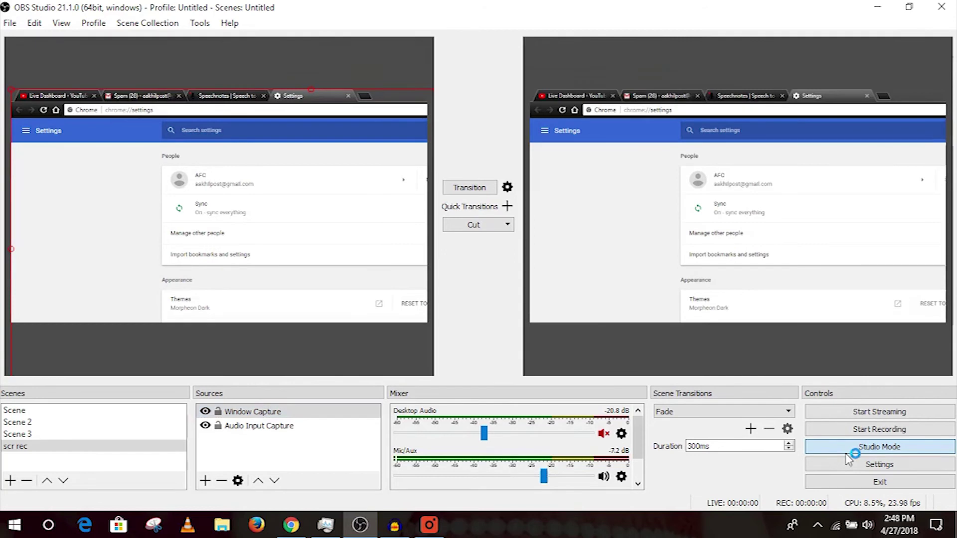
pyautogui.click(853, 449)
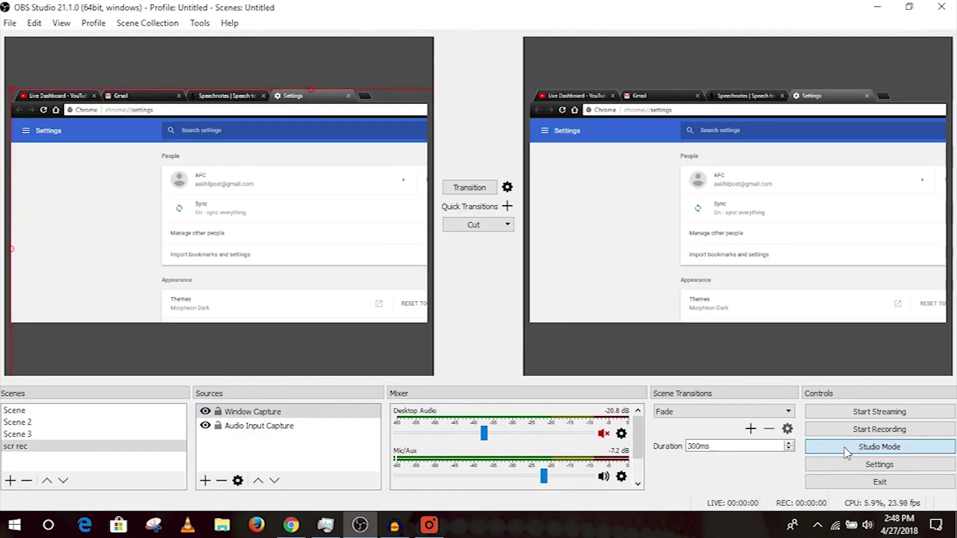
pyautogui.click(847, 453)
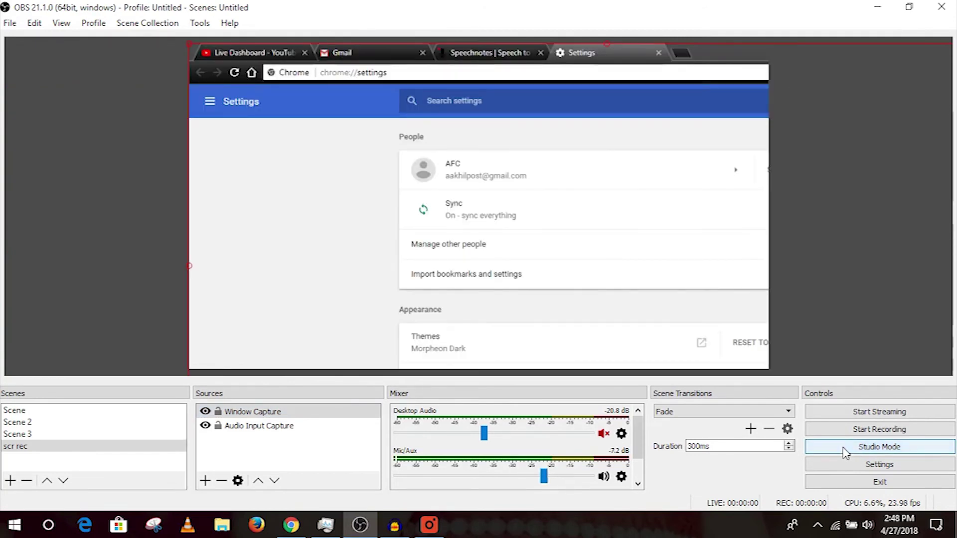